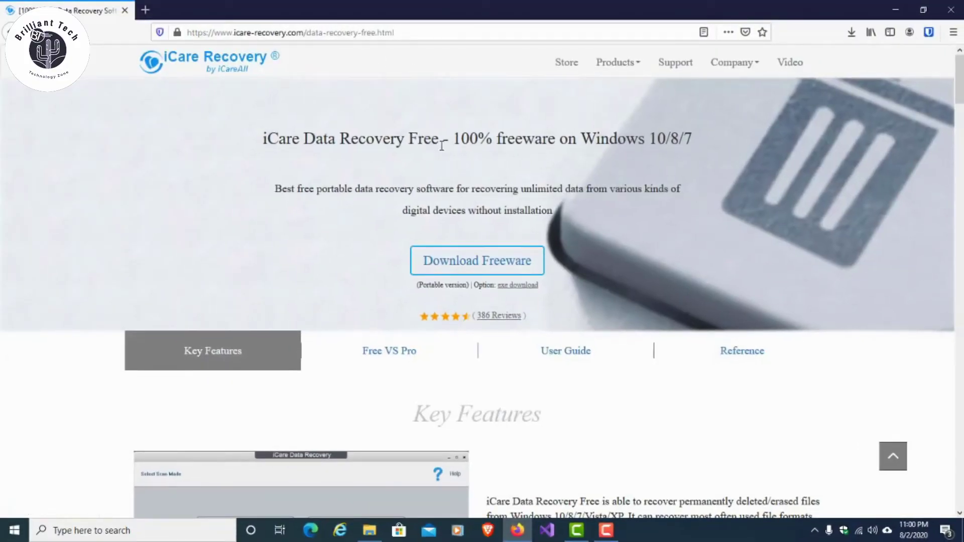
- Download the iCare Pro Free edition as icarepro.zip from the Product Editions table
scroll(529, 227, "down", 2)
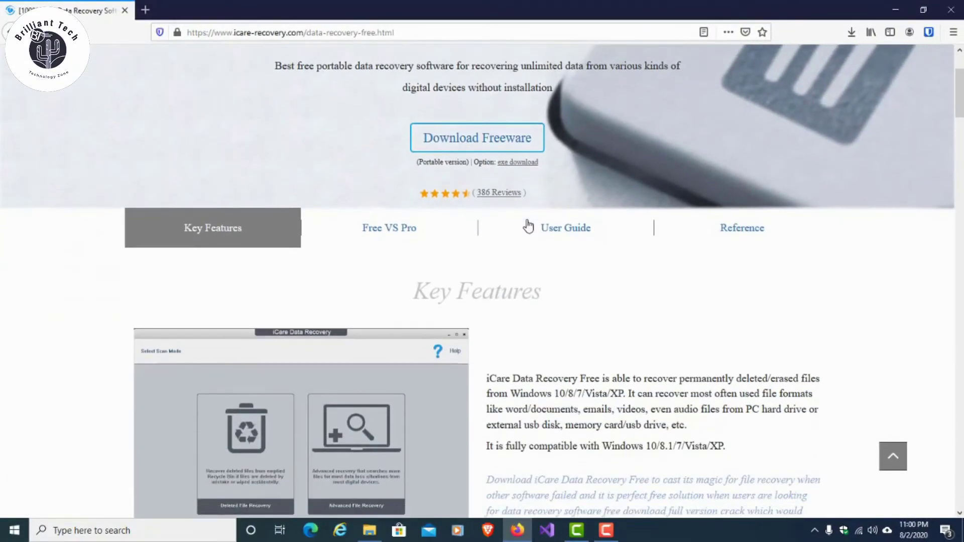
scroll(563, 253, "down", 1)
scroll(563, 253, "down", 8)
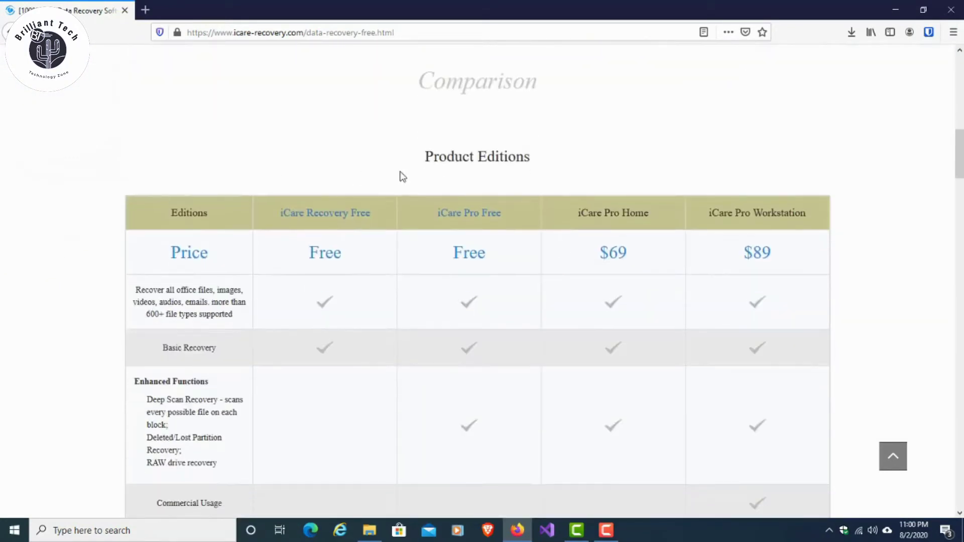
scroll(442, 195, "down", 1)
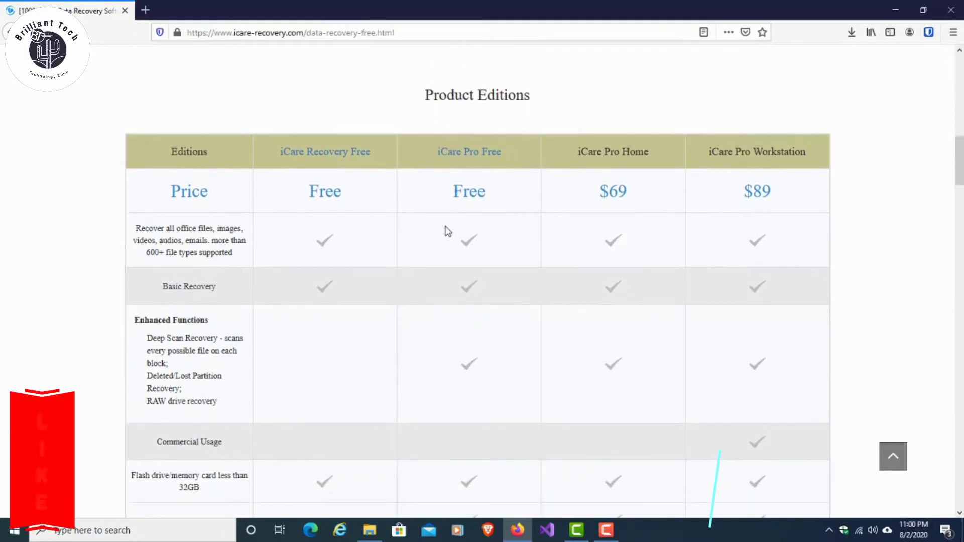
scroll(447, 231, "down", 5)
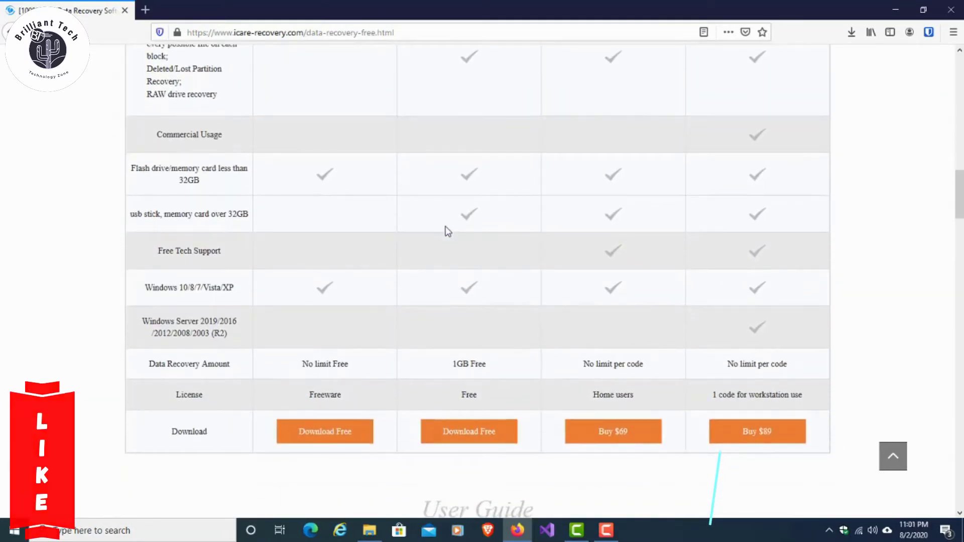
left_click(470, 439)
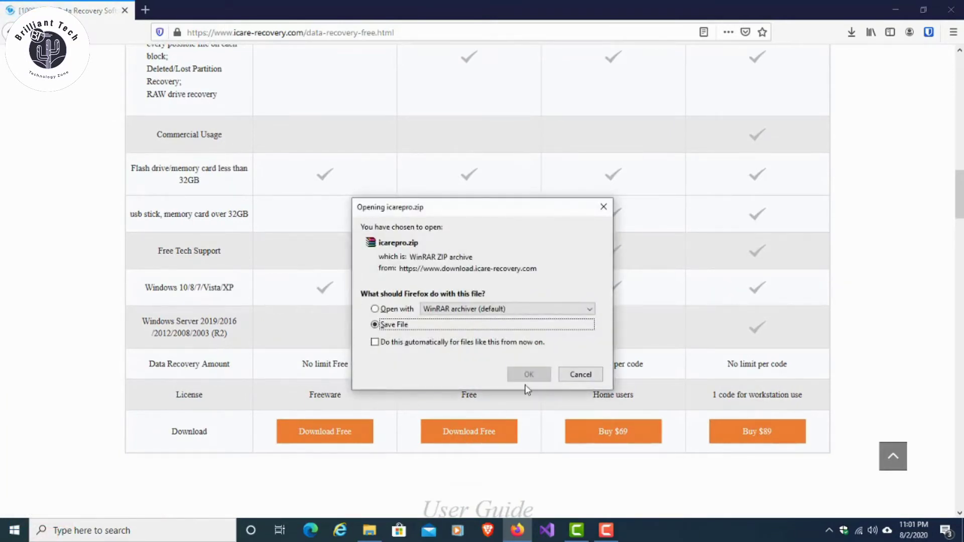
left_click(529, 376)
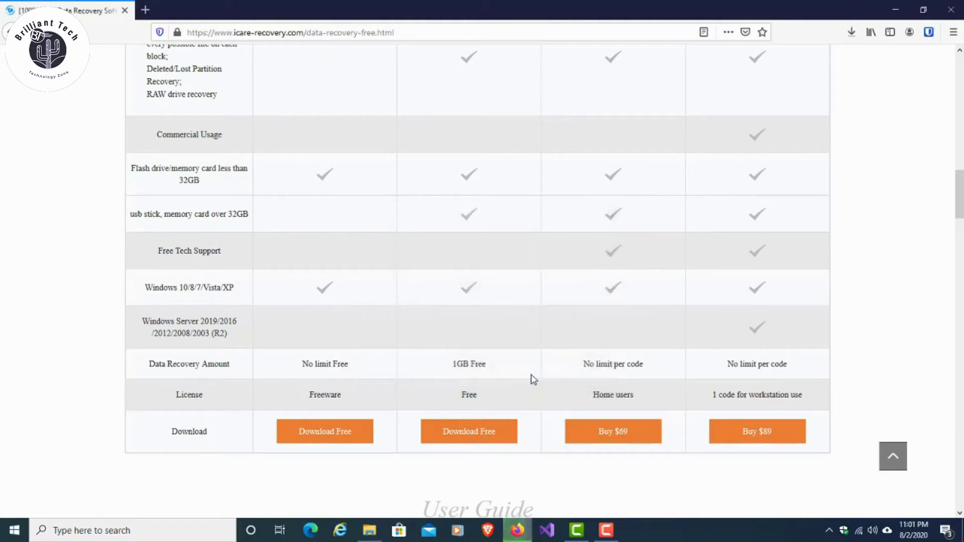
left_click(853, 36)
- Extract icarepro.zip into an icarepro folder in Downloads and launch the installer inside it
left_click(844, 62)
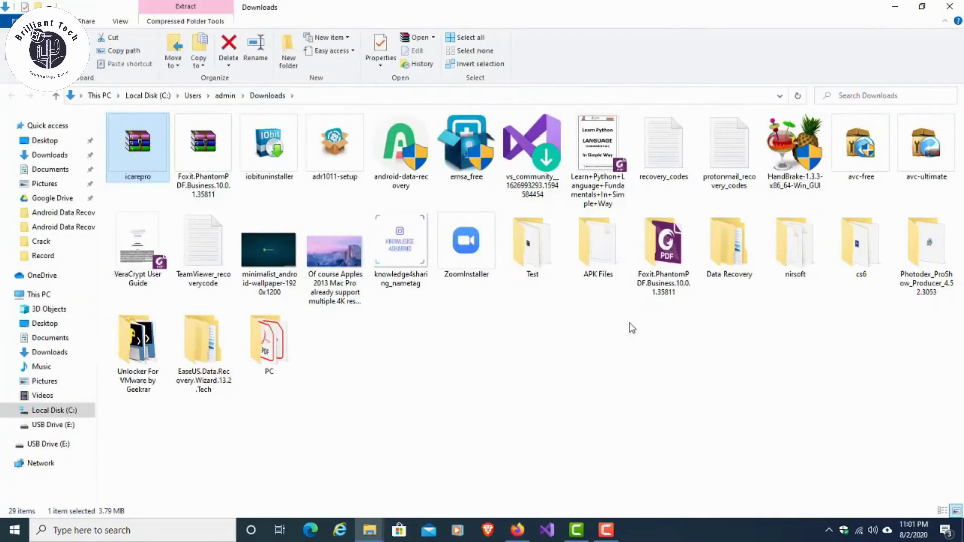
right_click(126, 159)
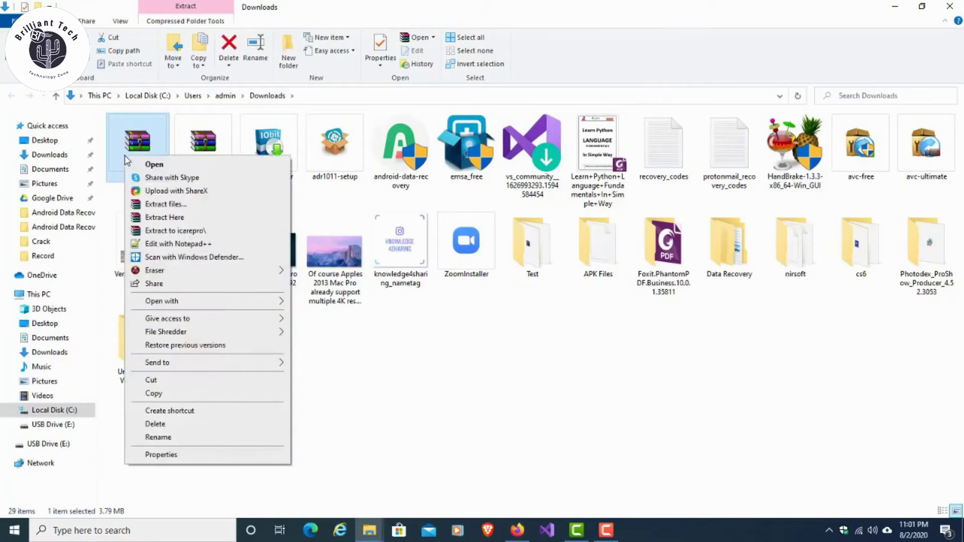
left_click(175, 231)
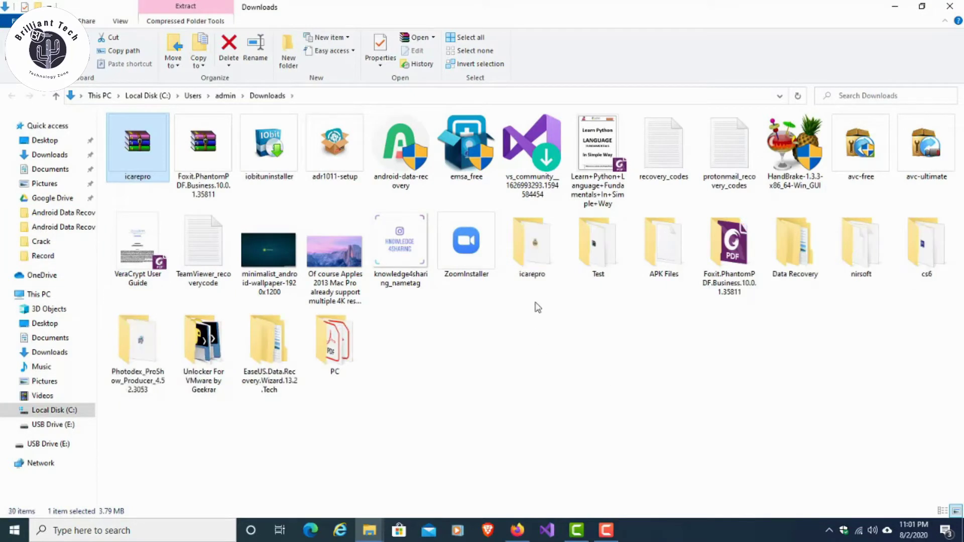
double_click(536, 251)
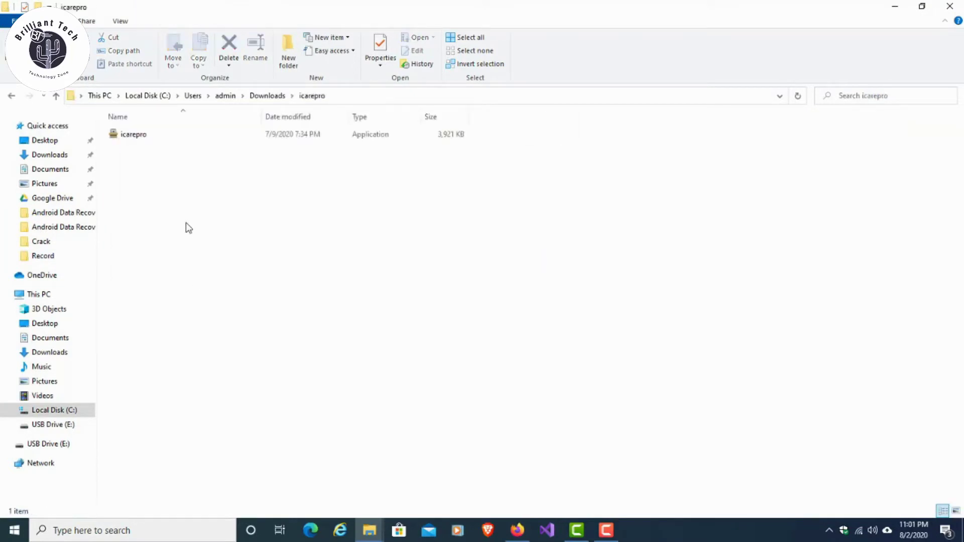
left_click(152, 137)
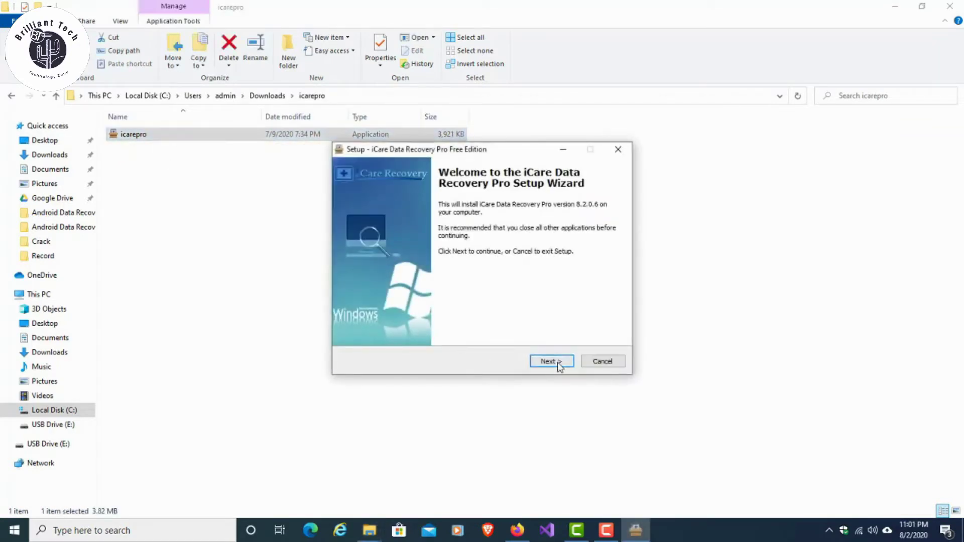
- Install iCare Data Recovery Pro with default folders and a desktop icon, then launch it
left_click(559, 366)
left_click(425, 325)
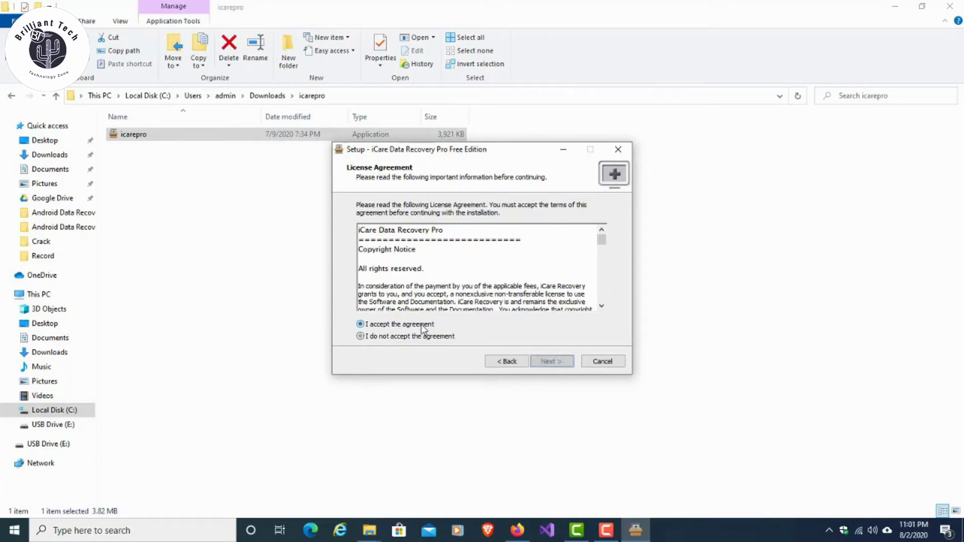
left_click(564, 366)
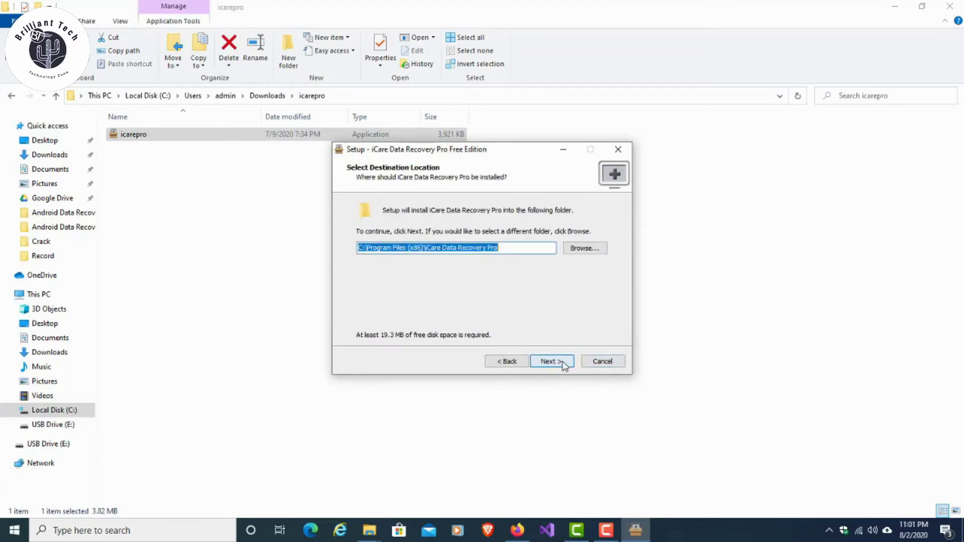
left_click(564, 366)
left_click(564, 366)
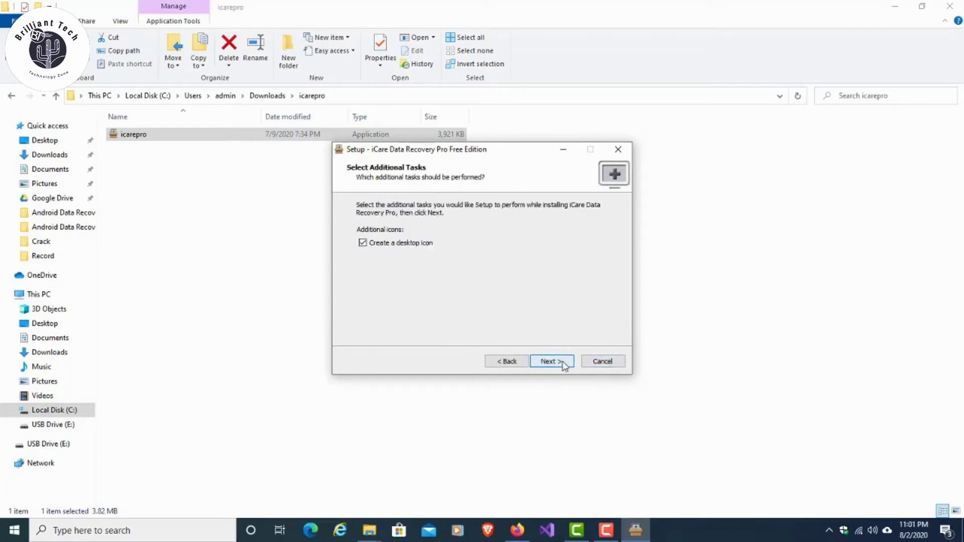
left_click(564, 366)
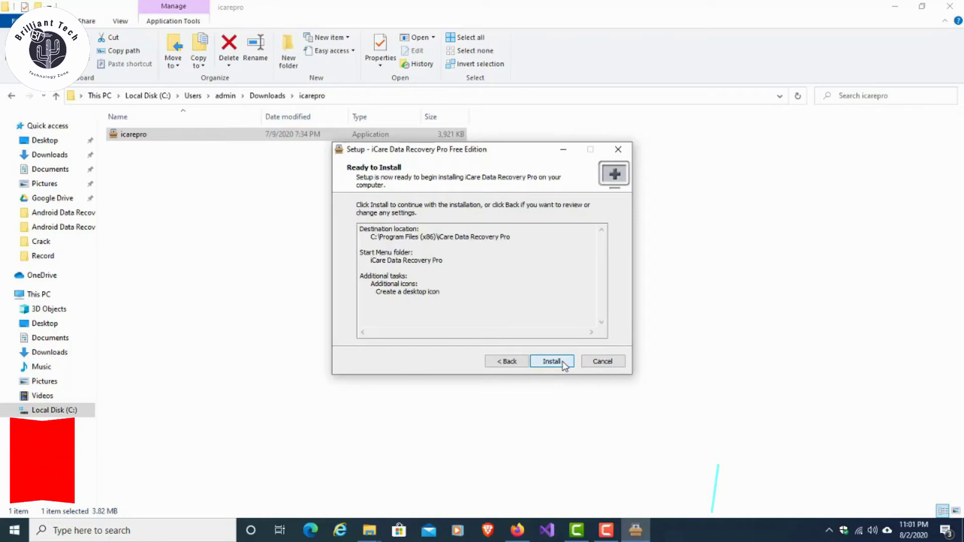
left_click(564, 363)
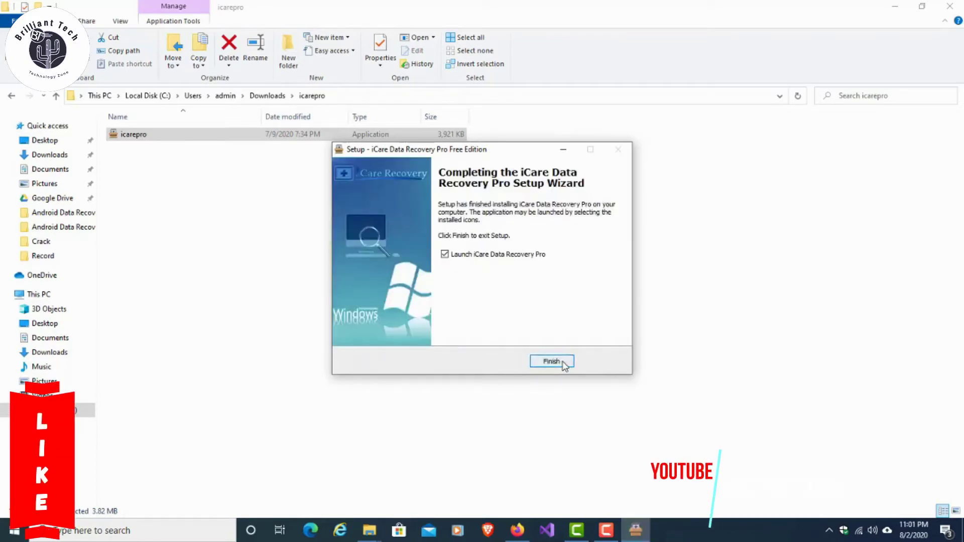
left_click(564, 364)
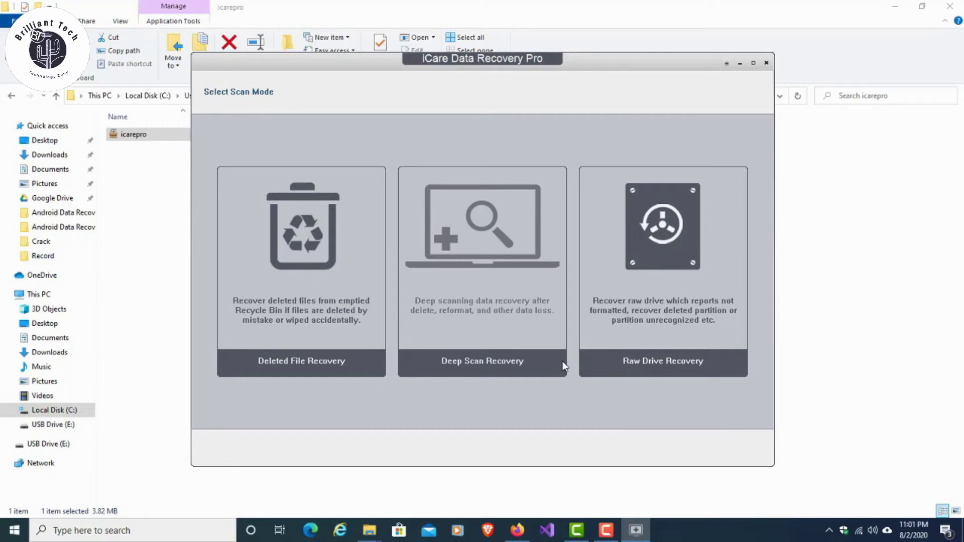
- Check that USB Drive (E:) is empty, return to This PC, and bring iCare forward
mouse_move(370, 530)
left_click(346, 488)
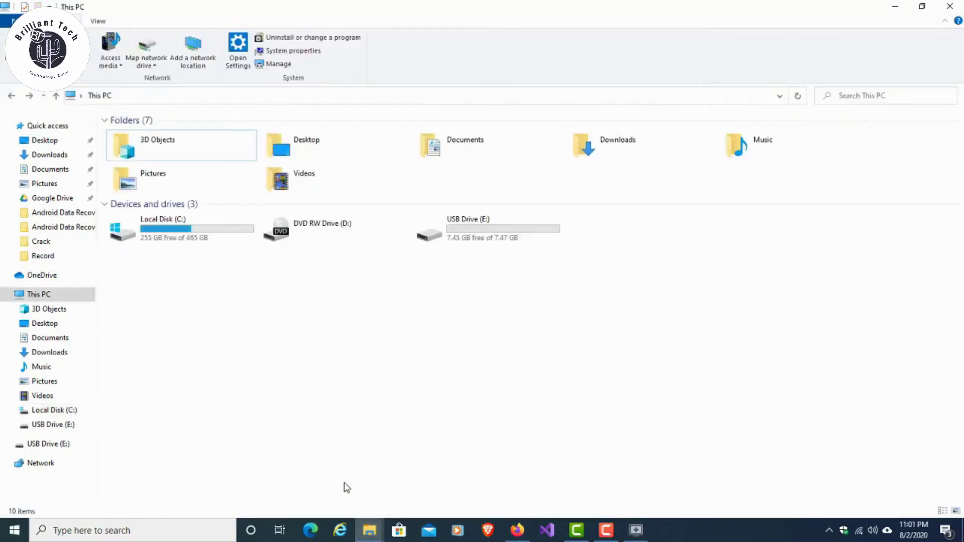
left_click(495, 236)
double_click(494, 233)
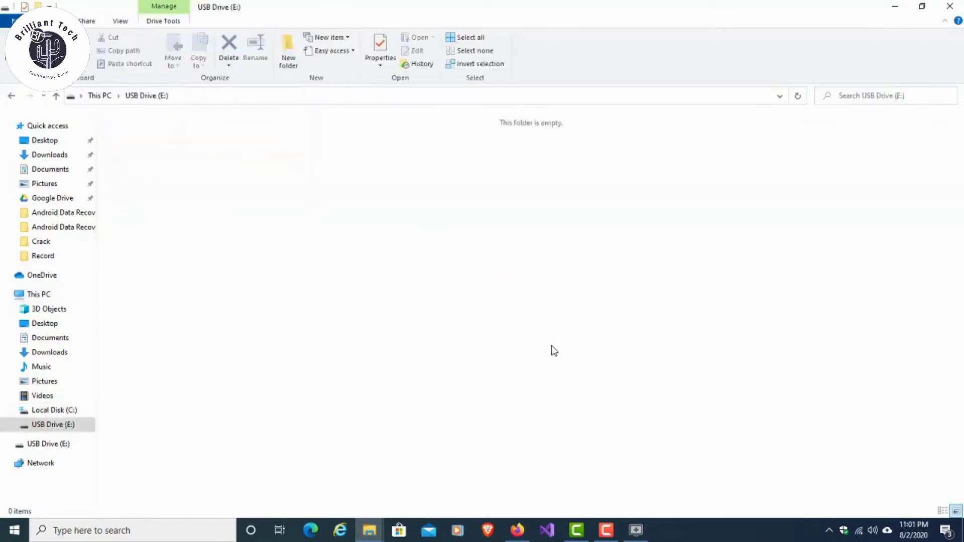
left_click(12, 97)
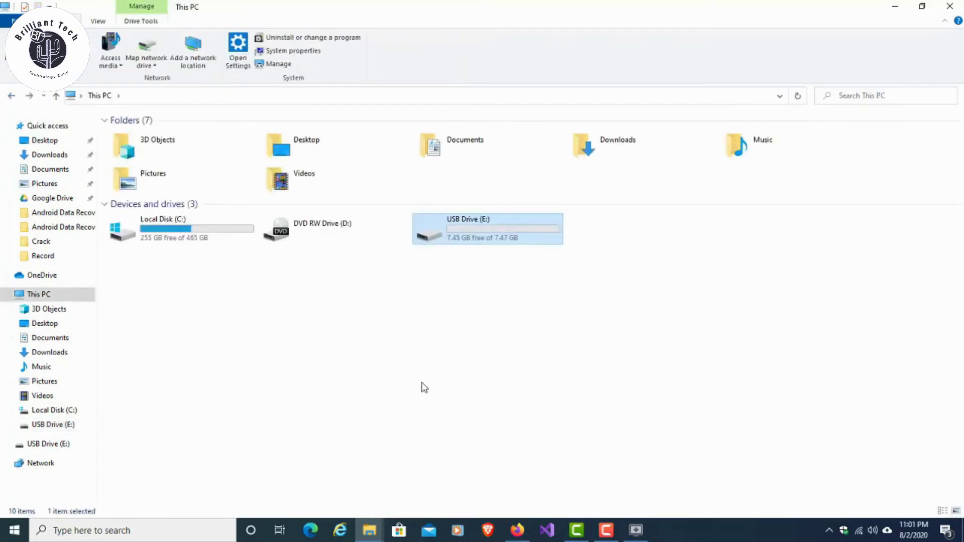
left_click(446, 373)
left_click(637, 533)
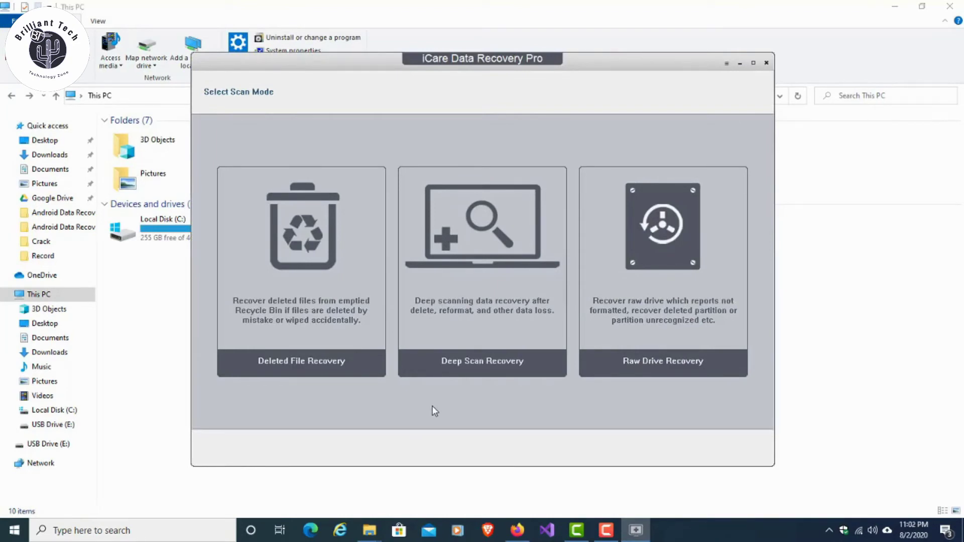
- Pick Deep Scan Recovery with RAW file options and scan the E: (NTFS) partition
left_click(480, 283)
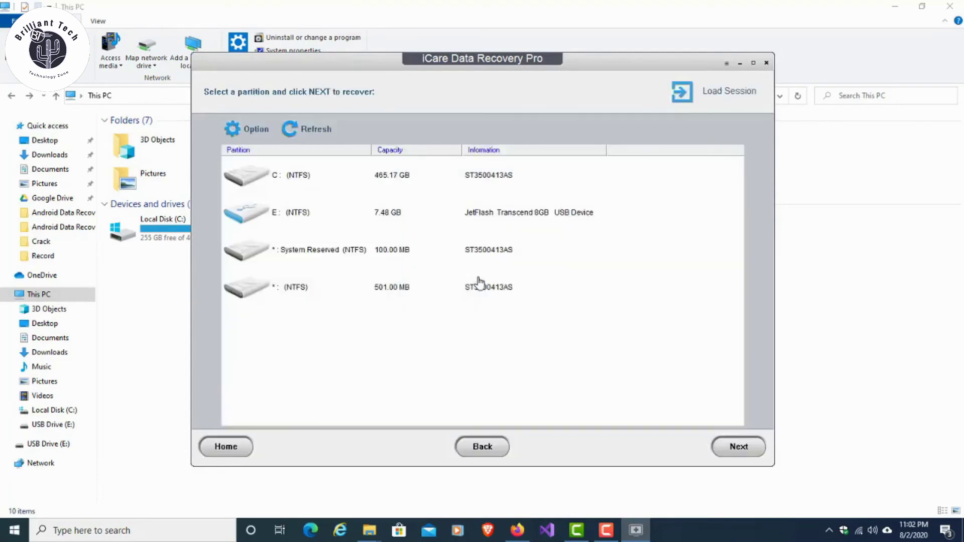
left_click(254, 129)
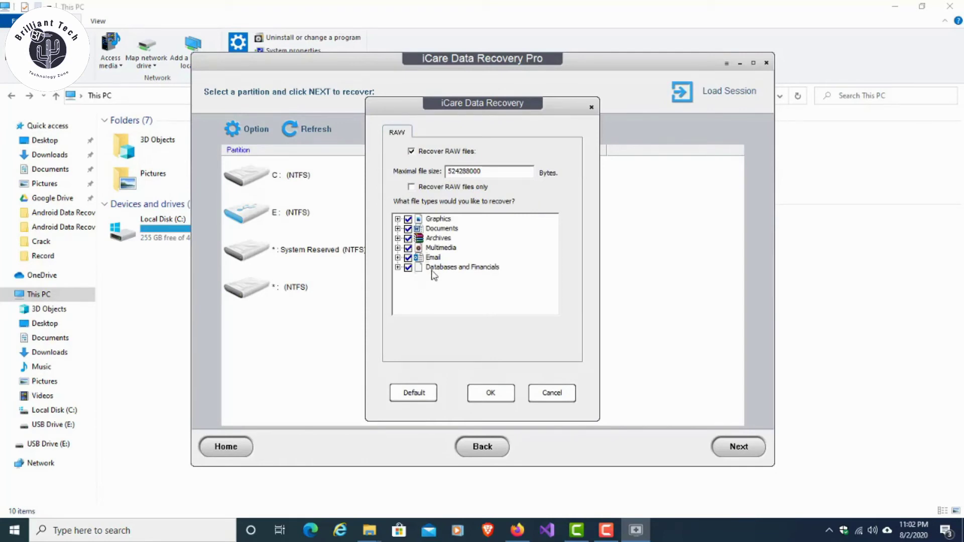
left_click(485, 395)
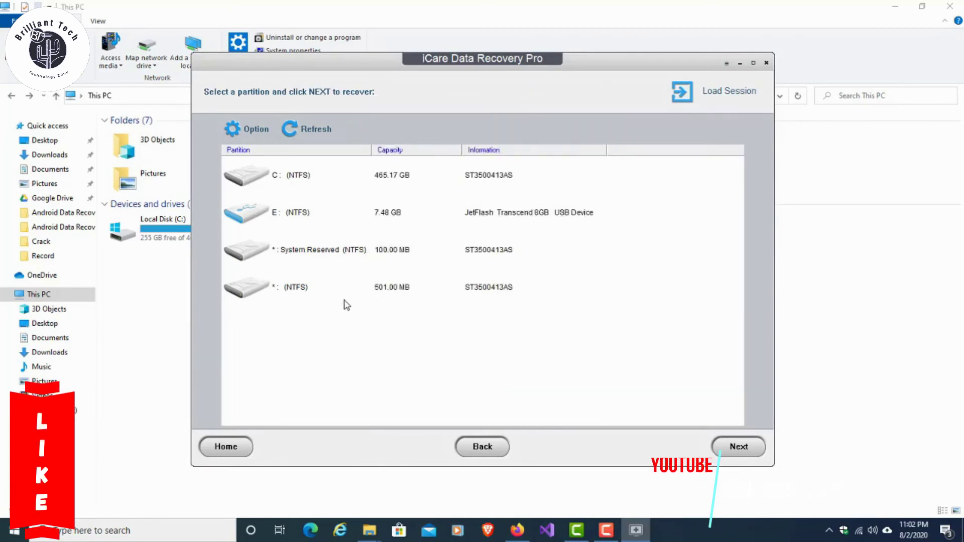
left_click(301, 216)
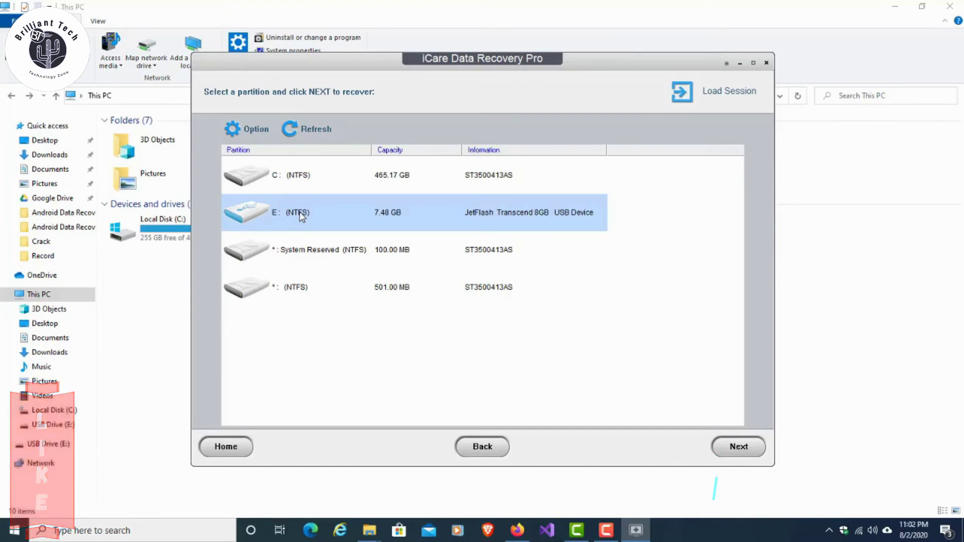
left_click(739, 453)
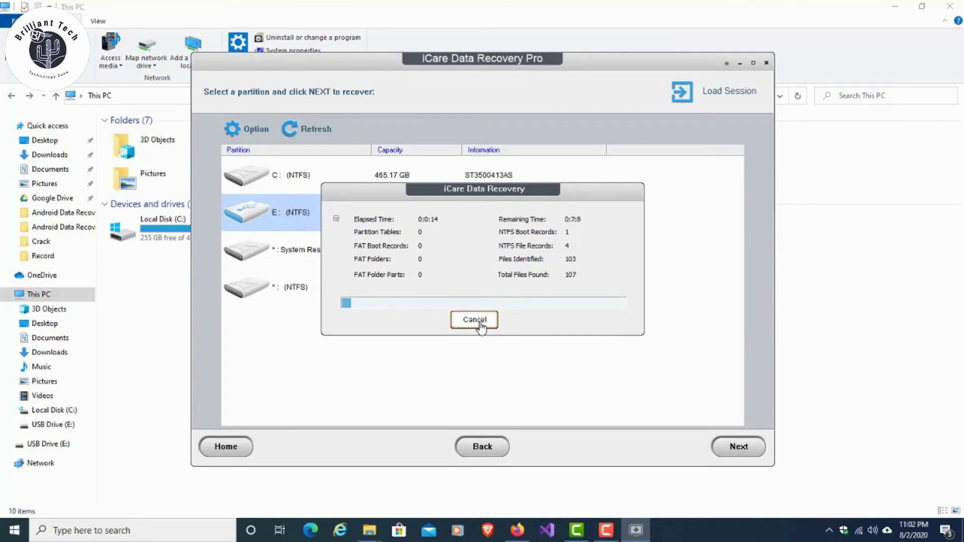
- Stop the E: search early and list files from the suggested Partition 1 NTFS
left_click(474, 321)
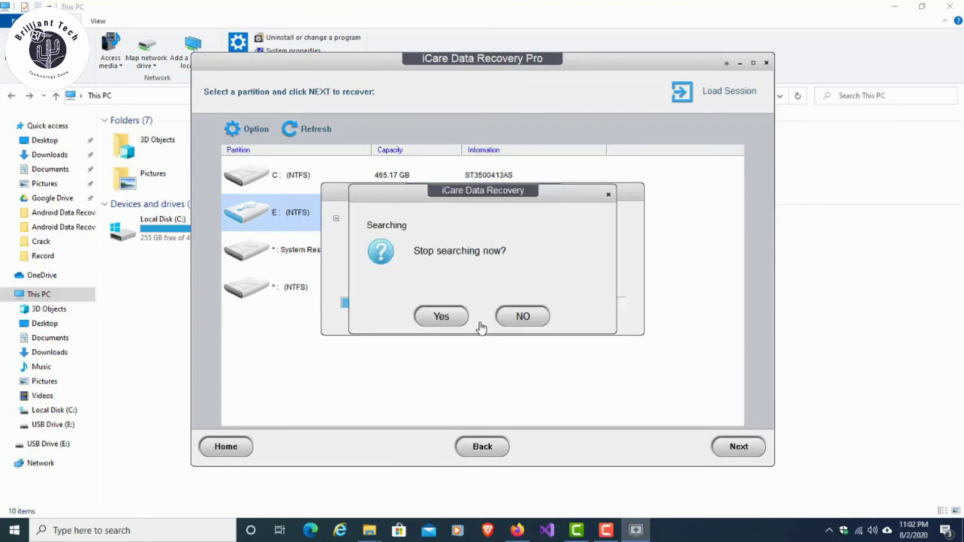
left_click(441, 317)
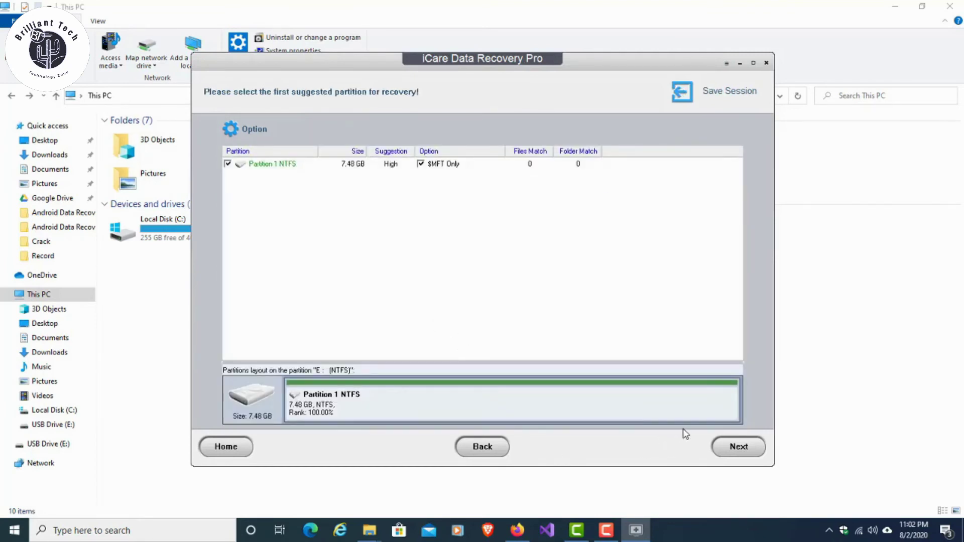
left_click(738, 447)
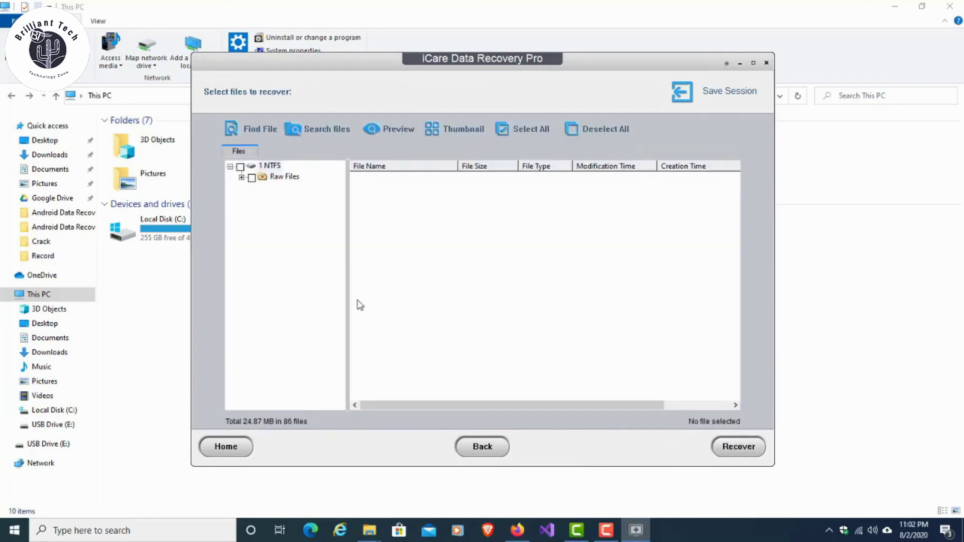
- View the recovered JPEG, Photoshop and PNG files as thumbnails, then tick FILE052.JPG
left_click(242, 177)
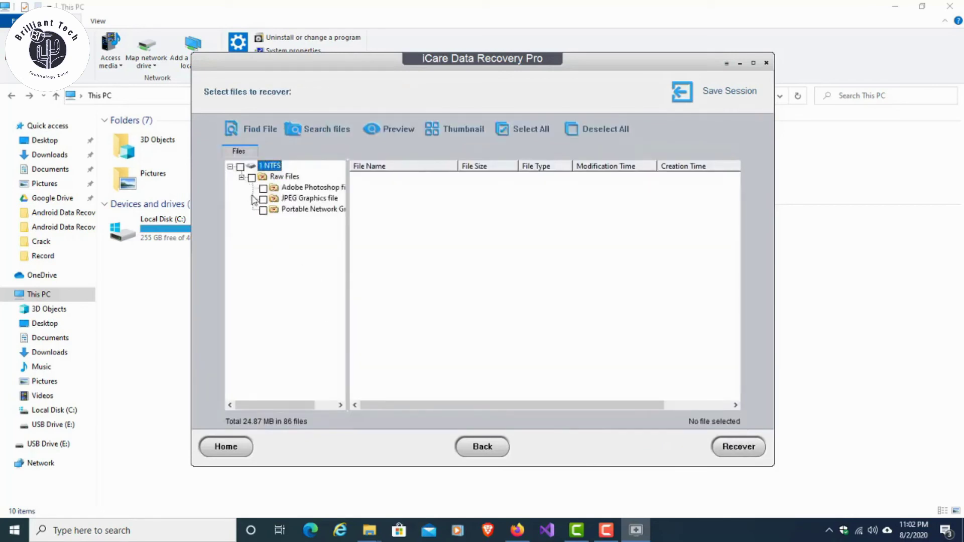
left_click(286, 200)
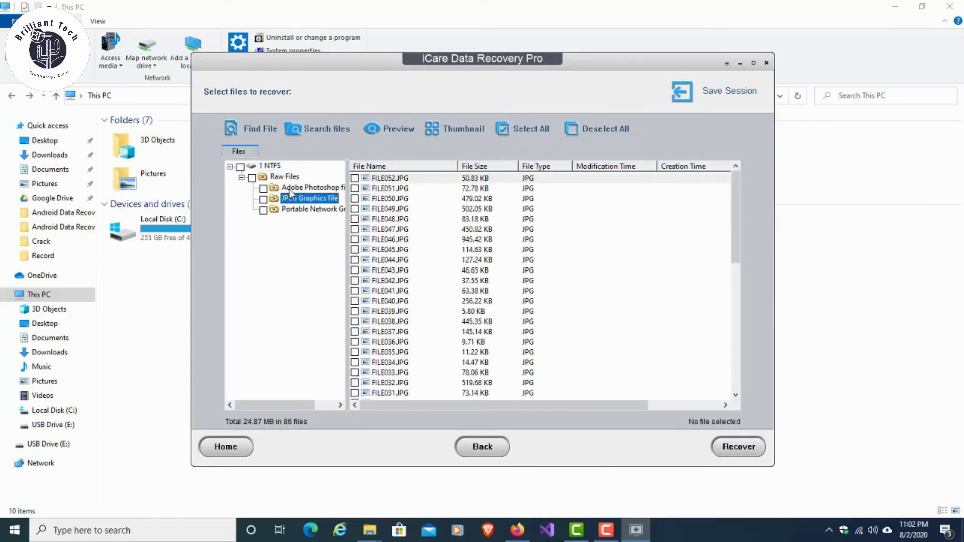
left_click(452, 131)
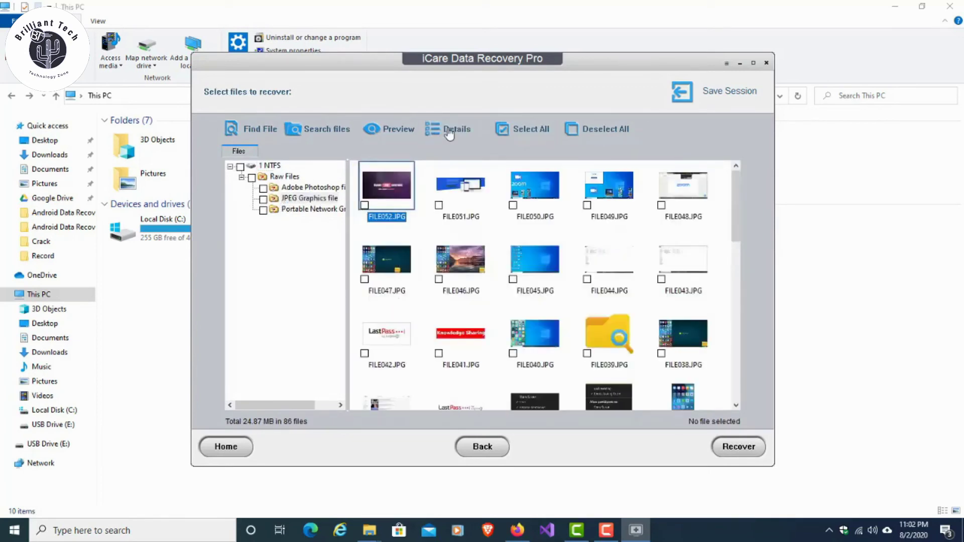
left_click(285, 189)
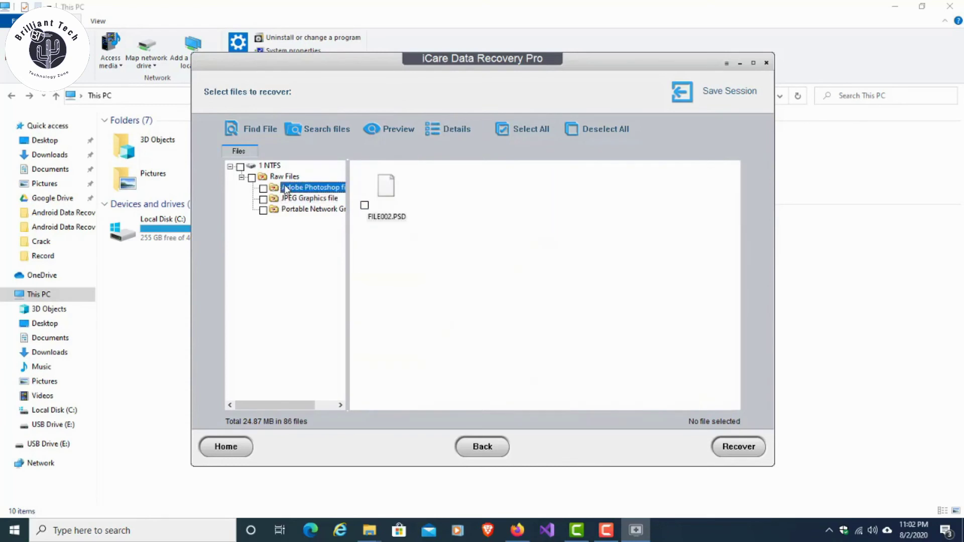
left_click(299, 210)
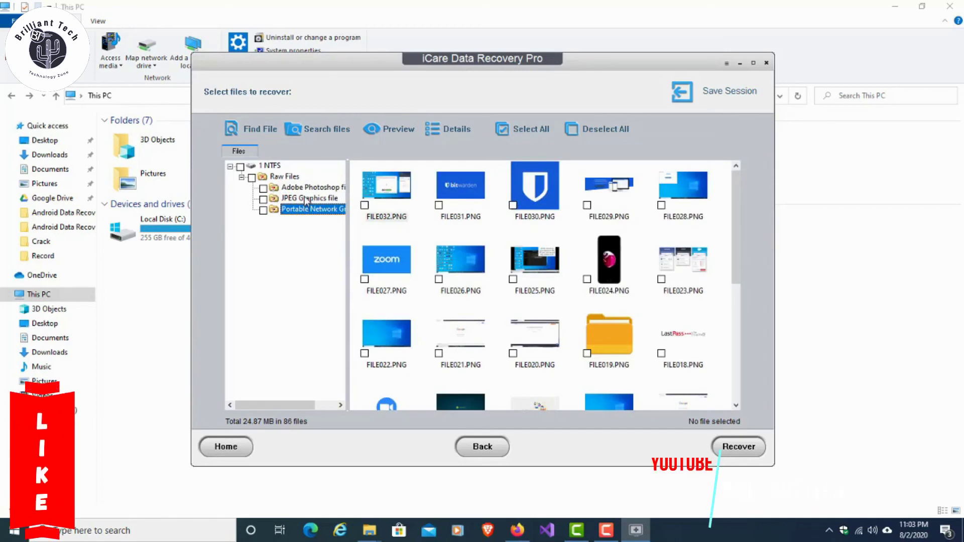
left_click(306, 199)
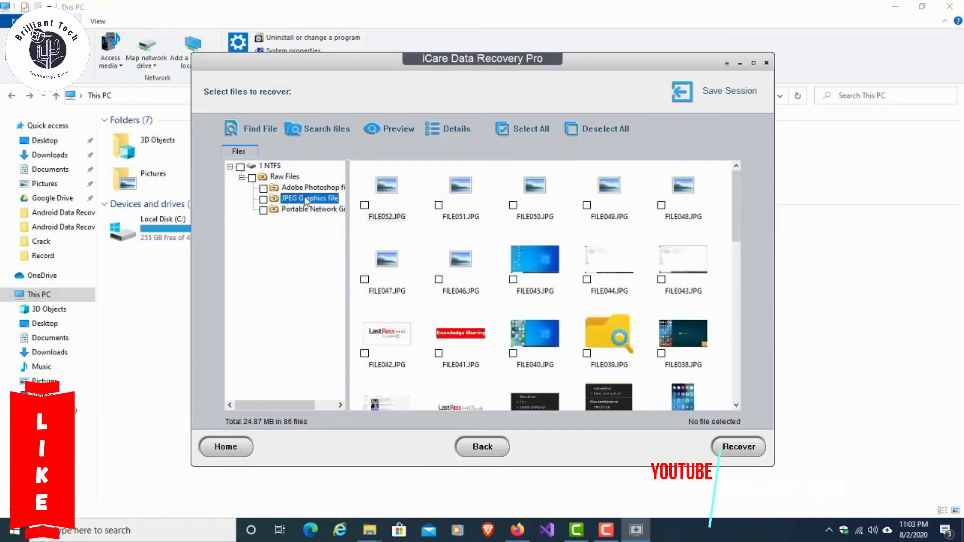
left_click(365, 205)
left_click(440, 213)
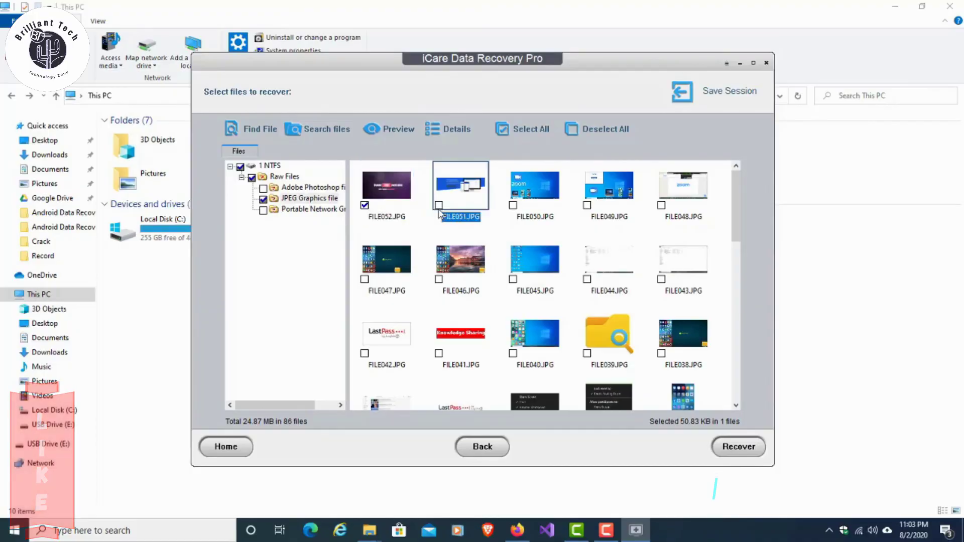